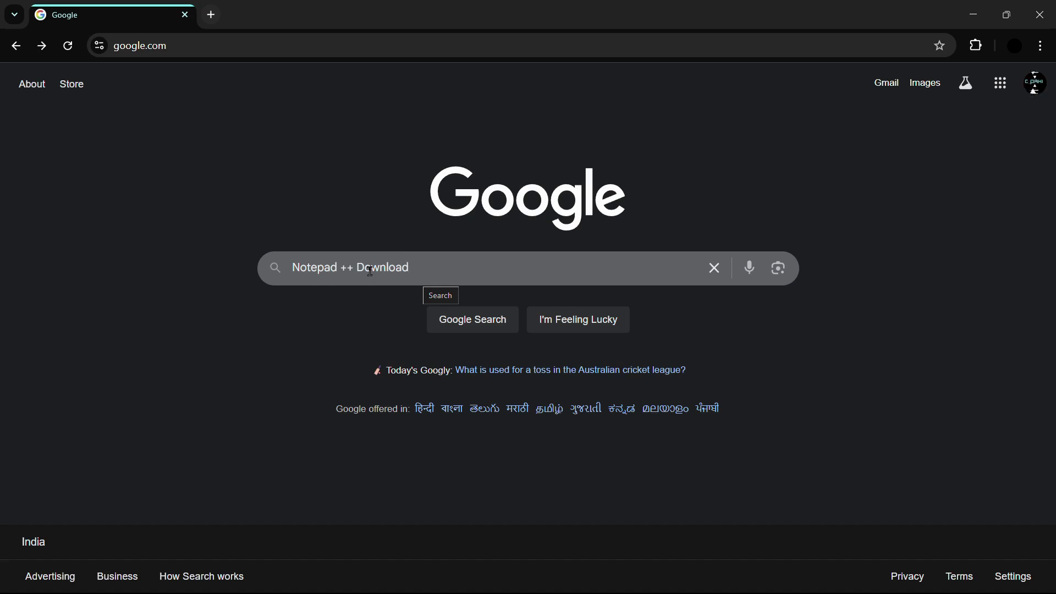
- Search Google for "Notepad ++ Download" and open the official Notepad++ Downloads page
{"action": "key", "text": "Return"}
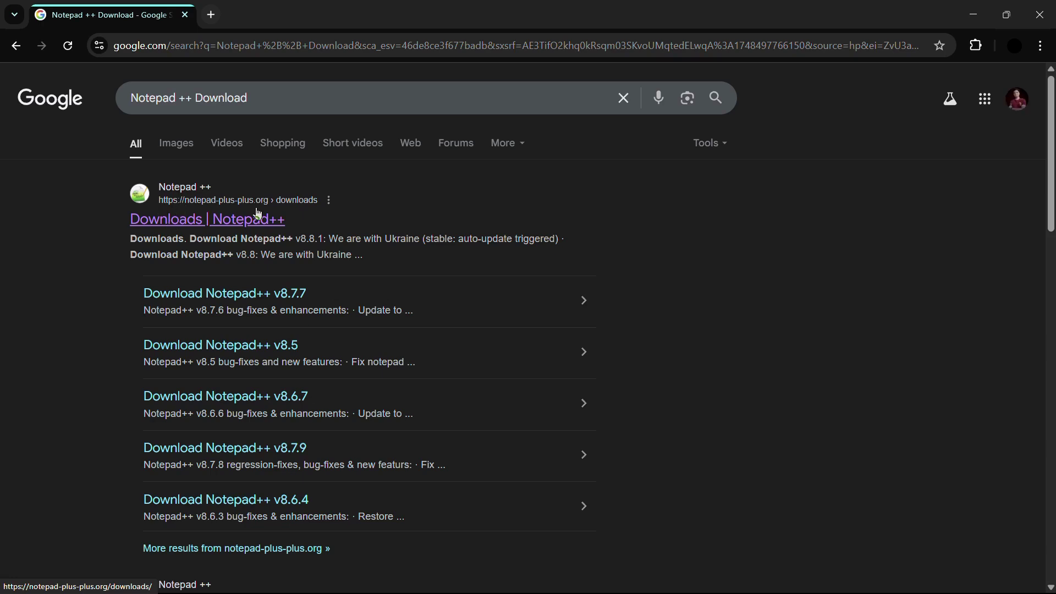
{"action": "left_click", "coordinate": [172, 220]}
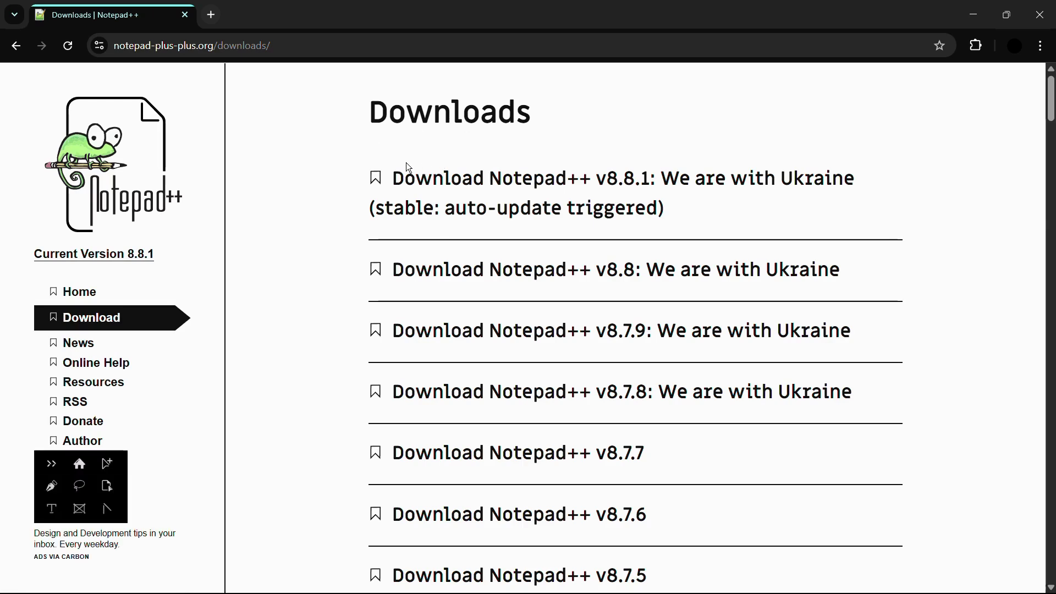
- Look through the list of available Notepad++ versions on the Downloads page, from the newest release to the older ones
{"action": "scroll", "coordinate": [630, 284], "scroll_direction": "down", "scroll_amount": 1}
{"action": "scroll", "coordinate": [630, 264], "scroll_direction": "up", "scroll_amount": 1}
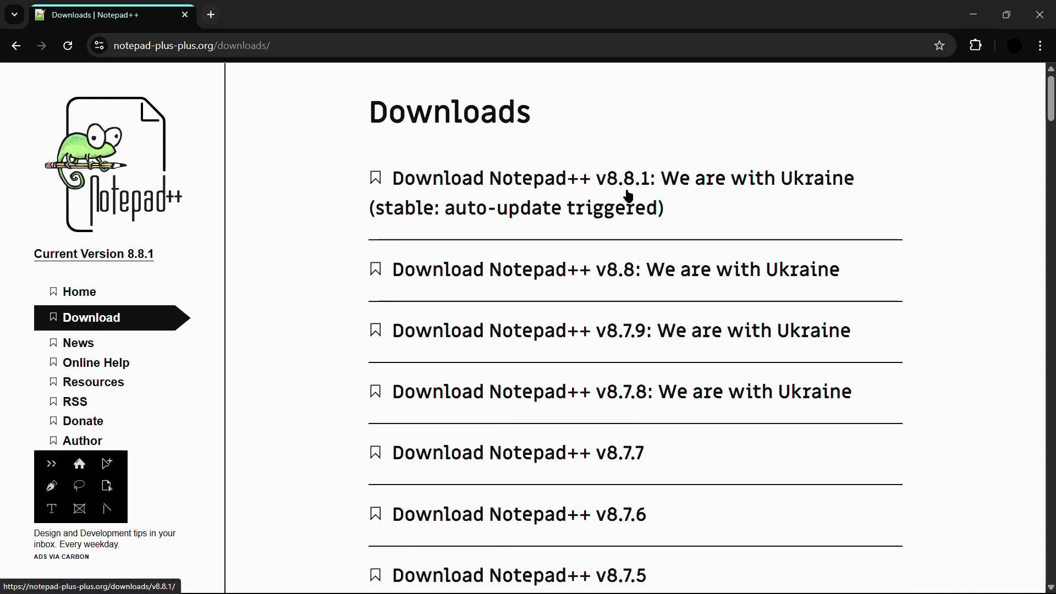
{"action": "scroll", "coordinate": [654, 215], "scroll_direction": "down", "scroll_amount": 20}
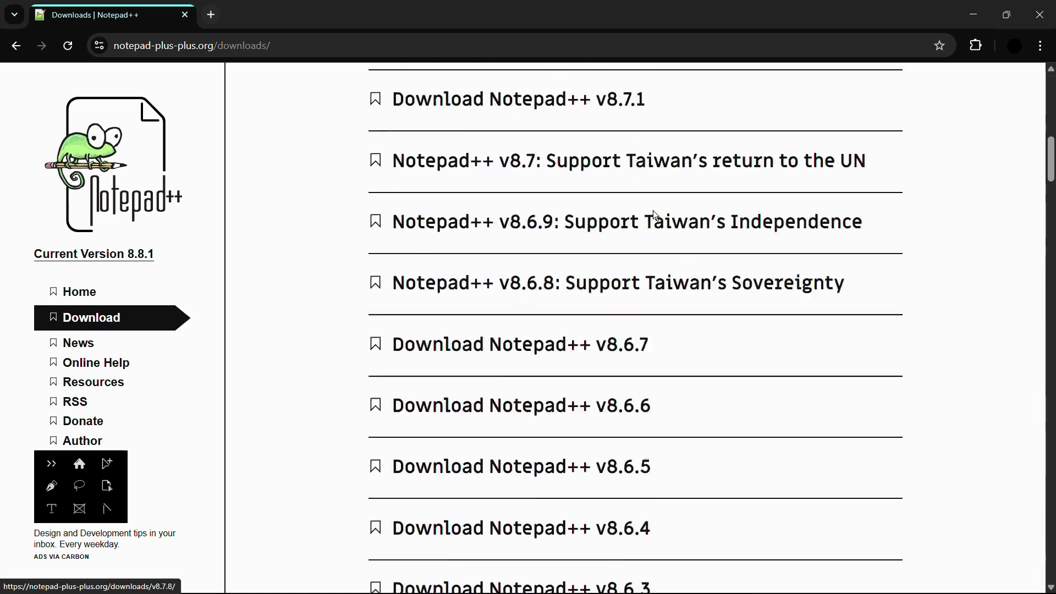
{"action": "scroll", "coordinate": [656, 214], "scroll_direction": "down", "scroll_amount": 20}
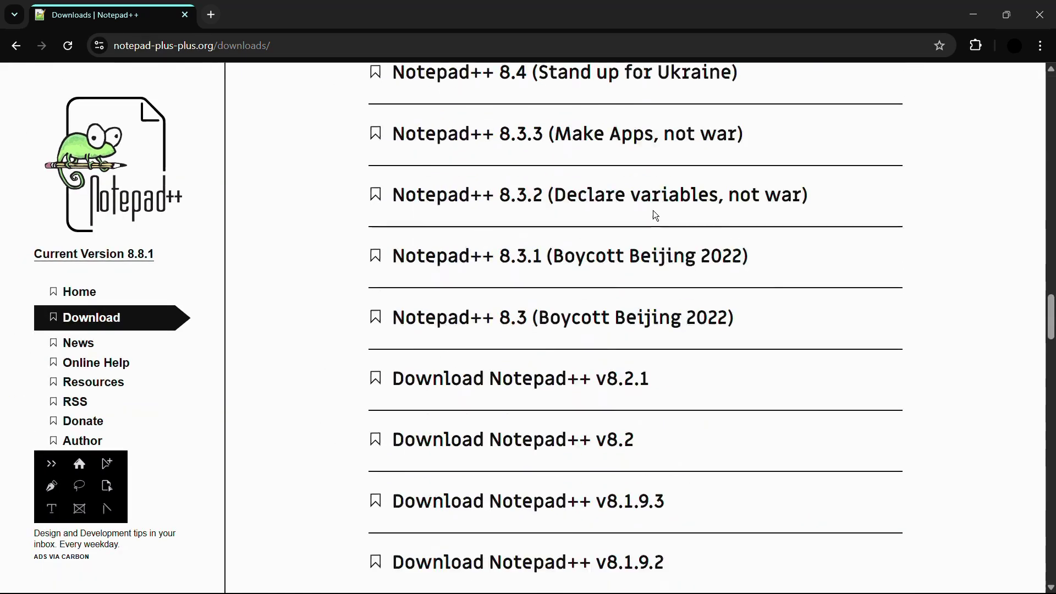
{"action": "scroll", "coordinate": [656, 214], "scroll_direction": "down", "scroll_amount": 10}
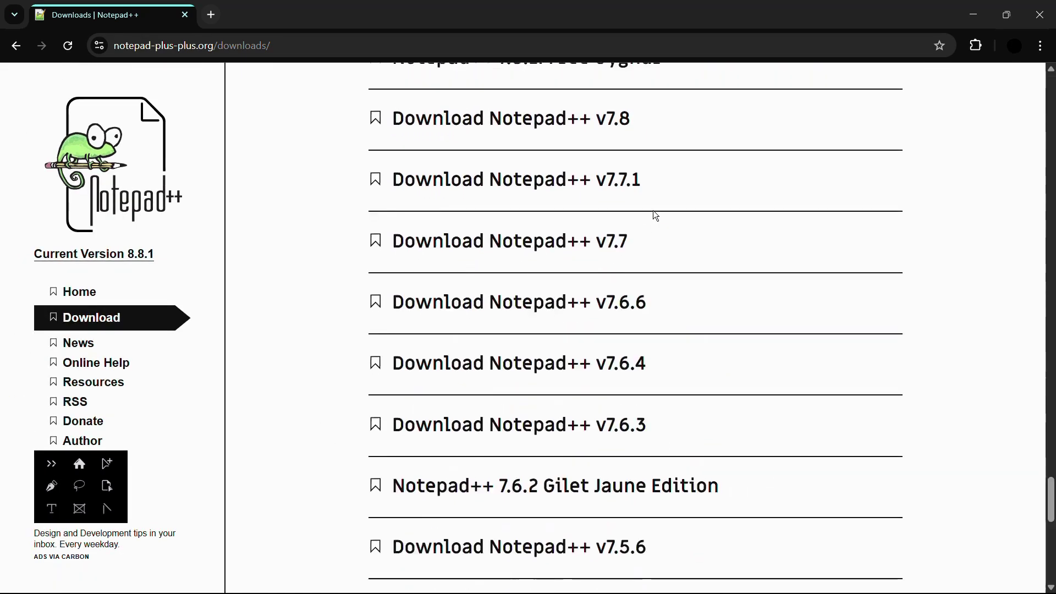
{"action": "scroll", "coordinate": [655, 215], "scroll_direction": "up", "scroll_amount": 15}
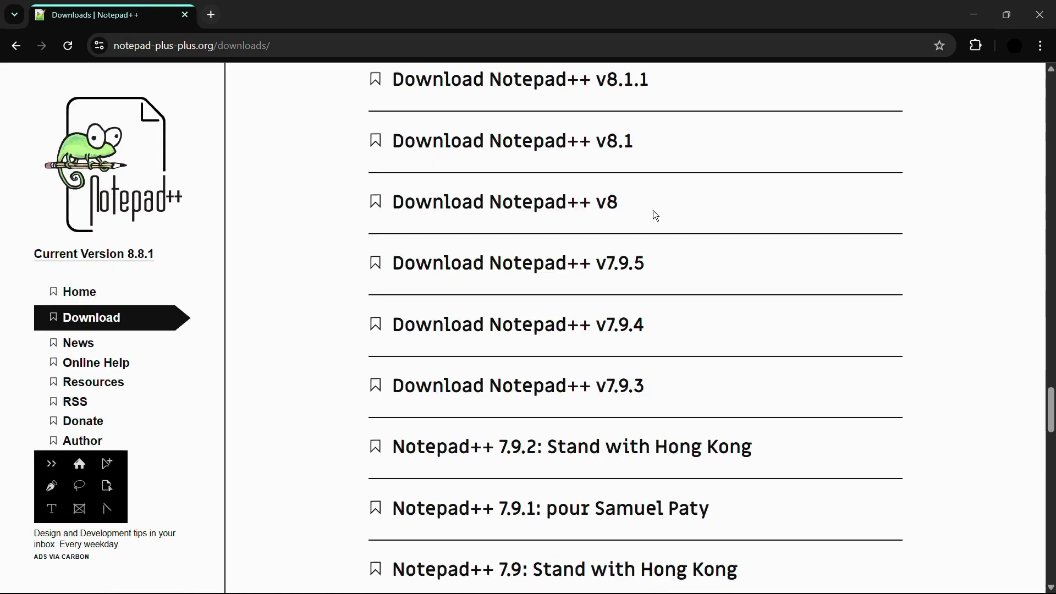
{"action": "scroll", "coordinate": [656, 215], "scroll_direction": "up", "scroll_amount": 20}
{"action": "scroll", "coordinate": [656, 215], "scroll_direction": "up", "scroll_amount": 14}
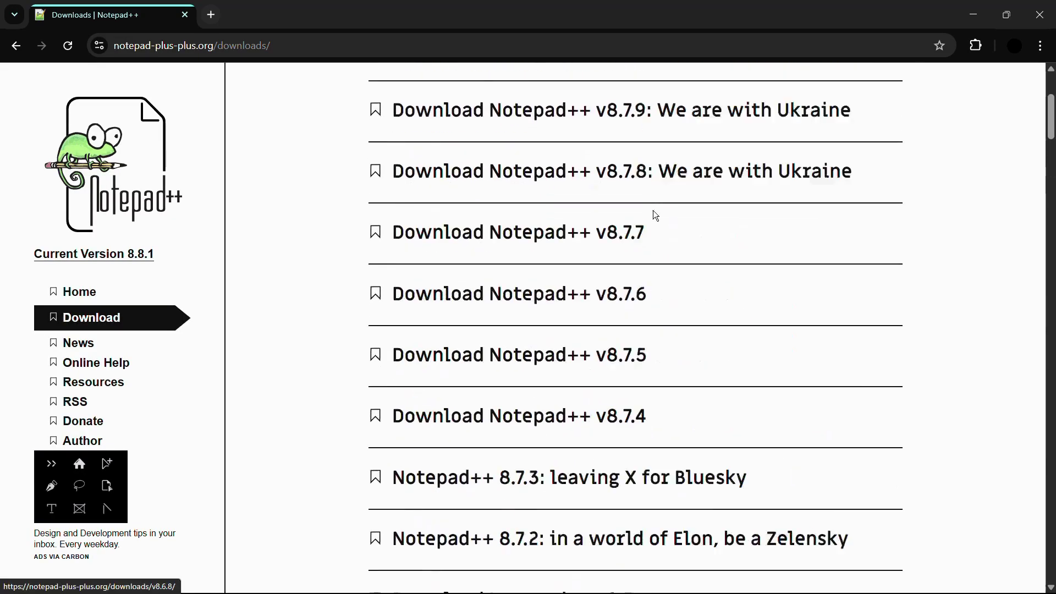
{"action": "scroll", "coordinate": [655, 216], "scroll_direction": "up", "scroll_amount": 1}
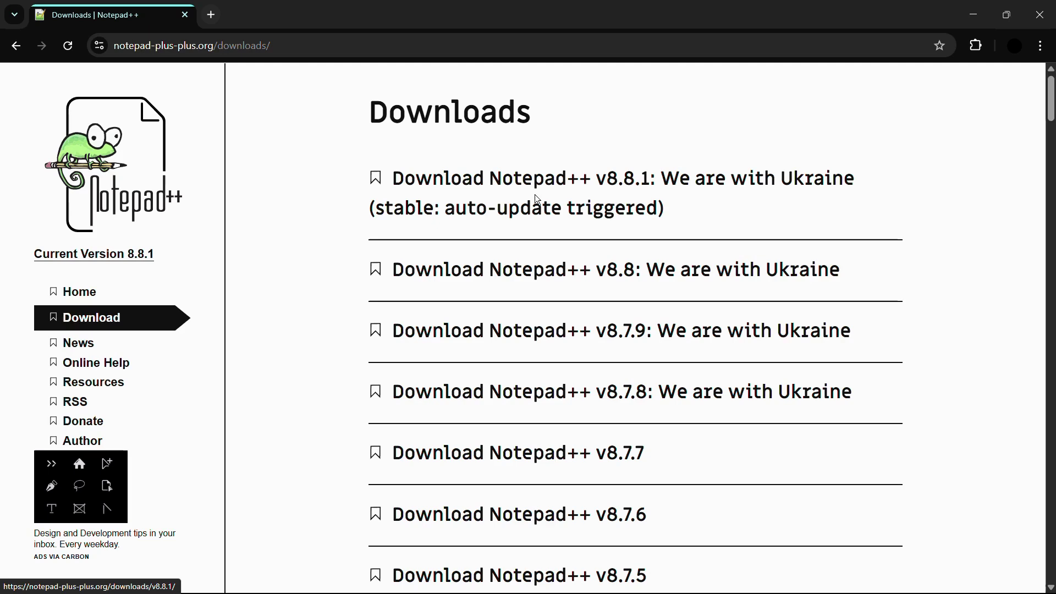
- Open the Notepad++ v8.8.1 release page and start downloading the x64 installer
{"action": "left_click", "coordinate": [469, 181]}
{"action": "scroll", "coordinate": [526, 246], "scroll_direction": "down", "scroll_amount": 2}
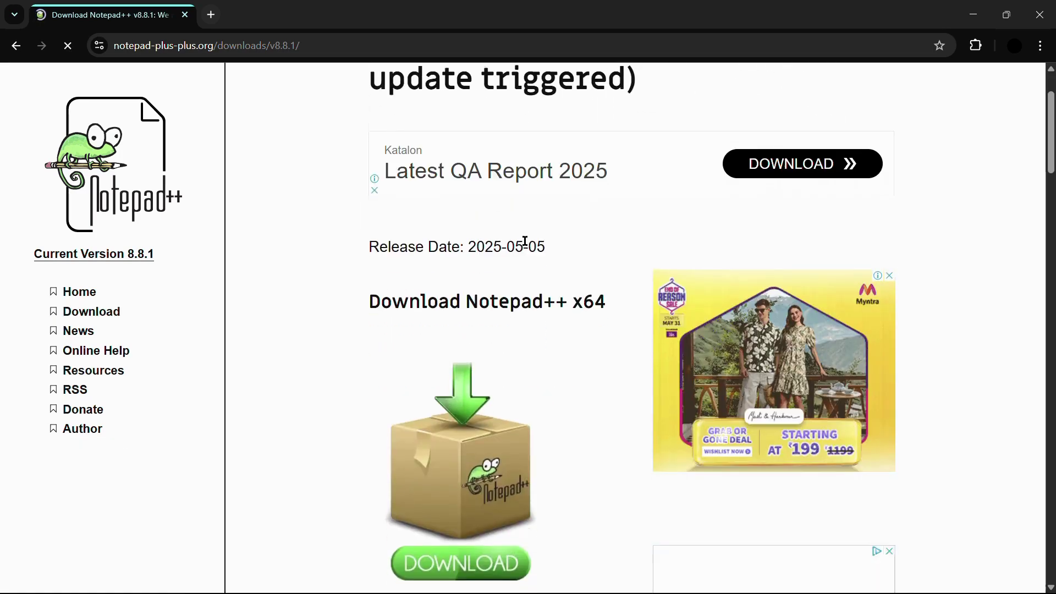
{"action": "scroll", "coordinate": [525, 242], "scroll_direction": "down", "scroll_amount": 1}
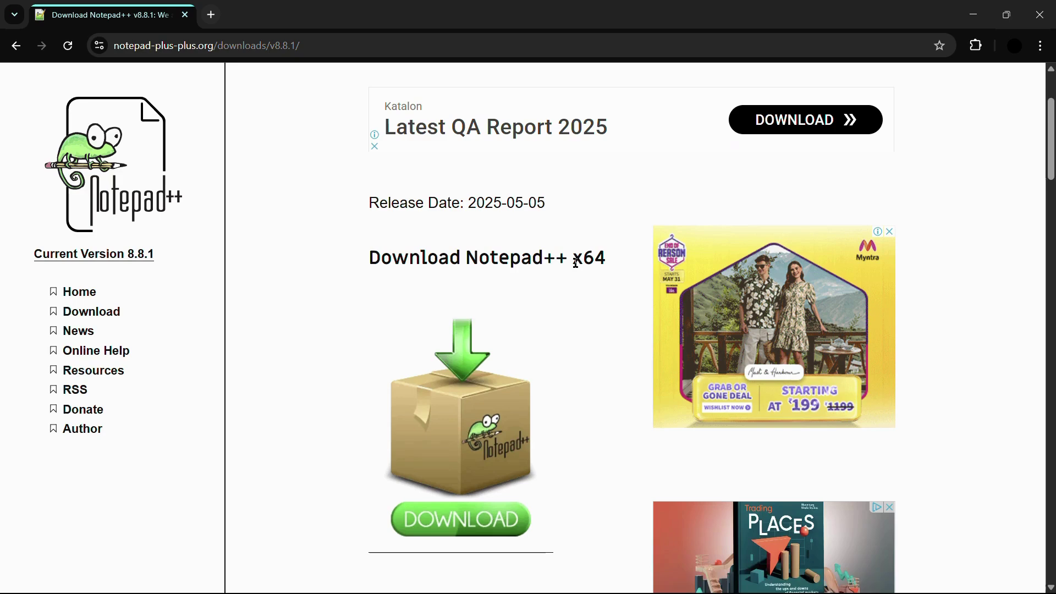
{"action": "left_click_drag", "start_coordinate": [574, 258], "coordinate": [607, 263]}
{"action": "scroll", "coordinate": [553, 319], "scroll_direction": "down", "scroll_amount": 1}
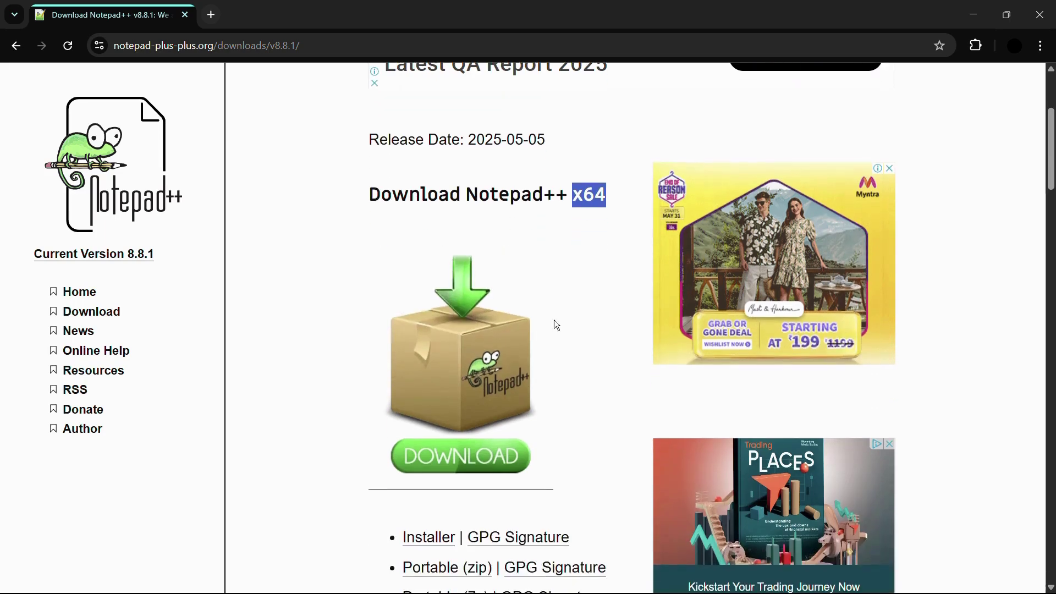
{"action": "left_click", "coordinate": [458, 139]}
{"action": "scroll", "coordinate": [536, 147], "scroll_direction": "down", "scroll_amount": 2}
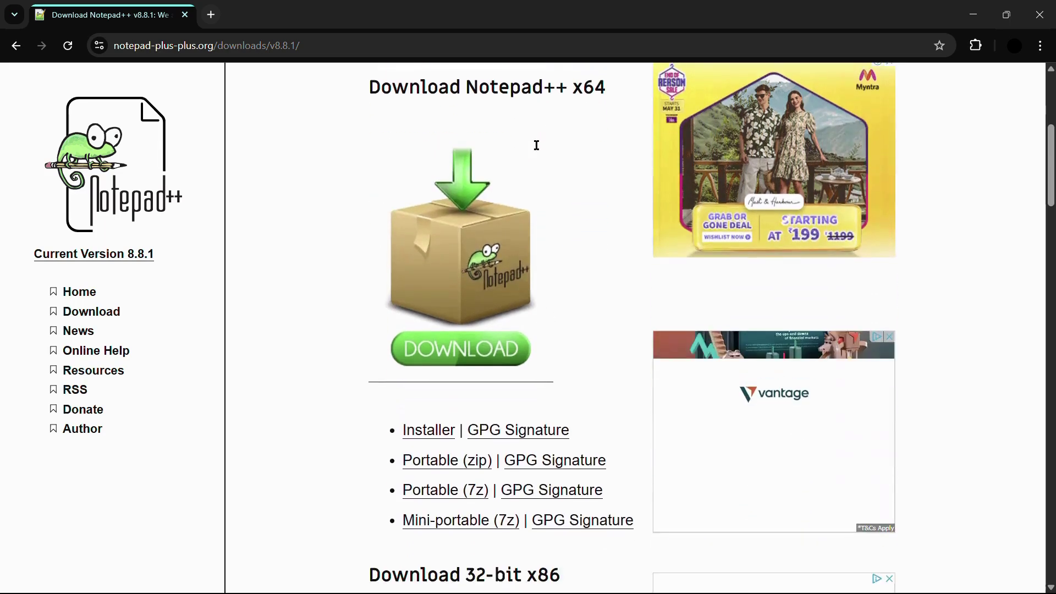
{"action": "scroll", "coordinate": [473, 354], "scroll_direction": "down", "scroll_amount": 1}
{"action": "left_click", "coordinate": [449, 272]}
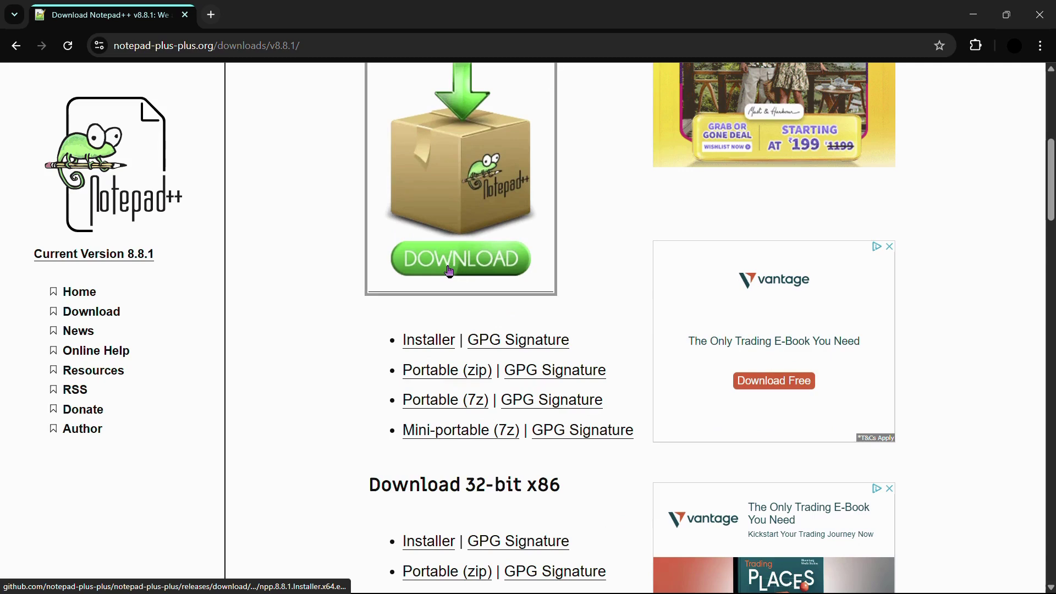
- Start the Notepad++ v8.8.1 x64 installer download a second time
{"action": "scroll", "coordinate": [566, 224], "scroll_direction": "up", "scroll_amount": 2}
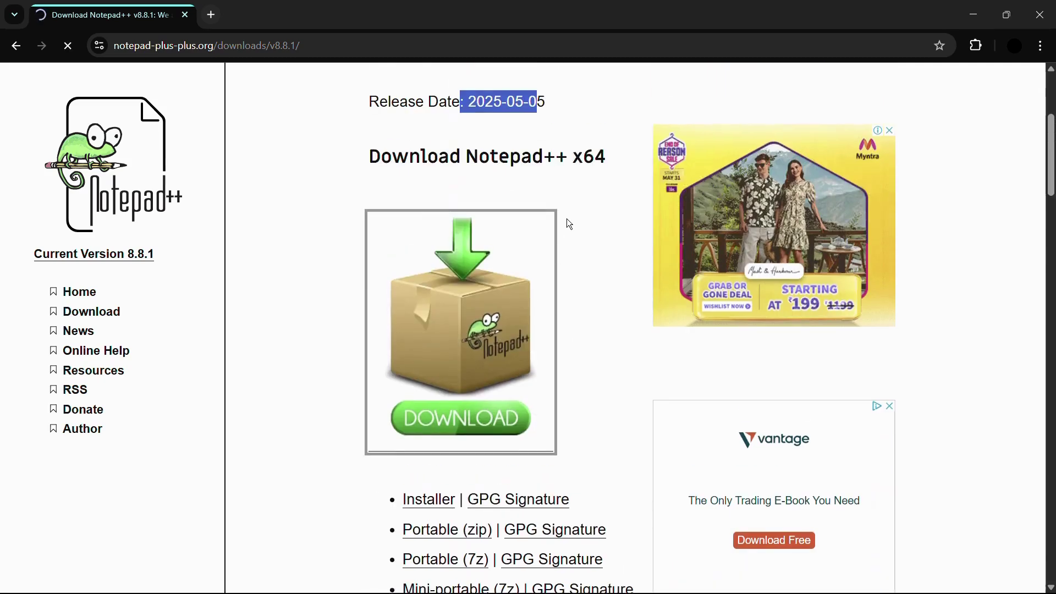
{"action": "scroll", "coordinate": [567, 224], "scroll_direction": "down", "scroll_amount": 1}
{"action": "left_click", "coordinate": [449, 330]}
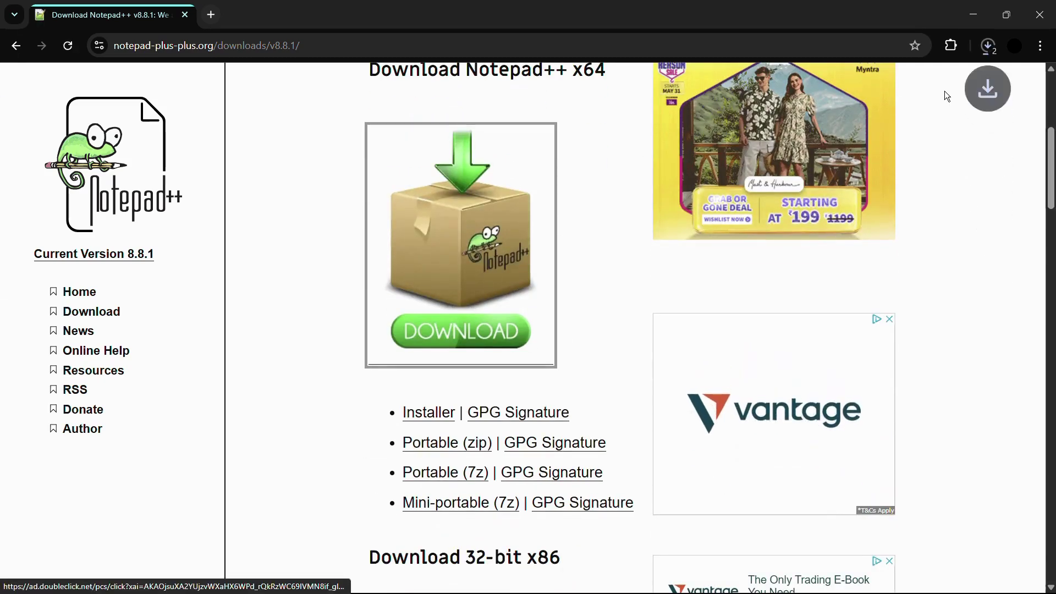
- Pause and cancel the duplicate download npp.8.8.1.Installer.x64.exe, then close the recent download history
{"action": "left_click", "coordinate": [992, 45]}
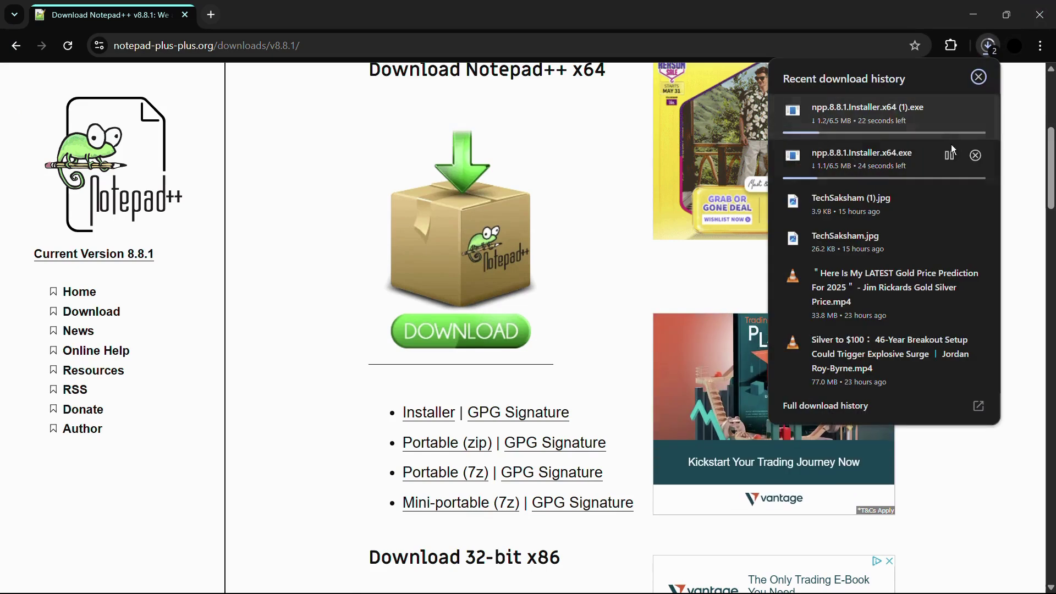
{"action": "left_click", "coordinate": [949, 156]}
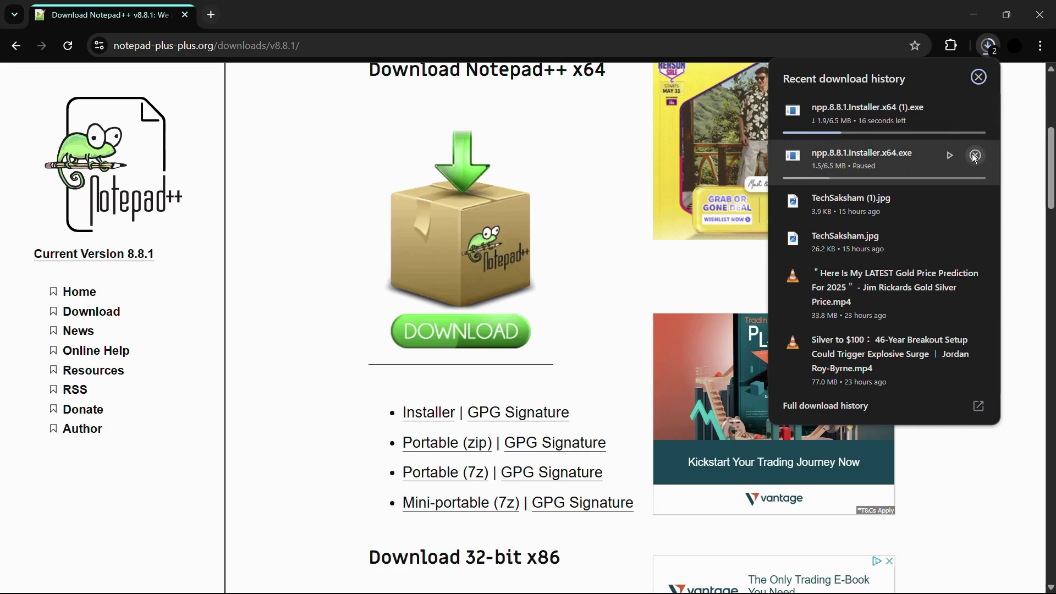
{"action": "left_click", "coordinate": [972, 158]}
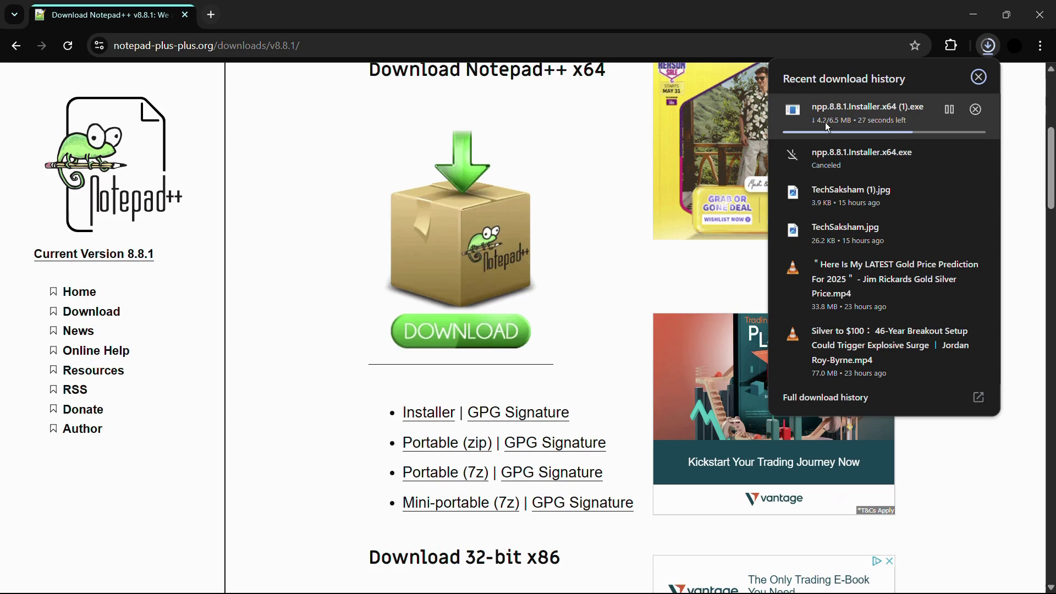
{"action": "left_click", "coordinate": [448, 21]}
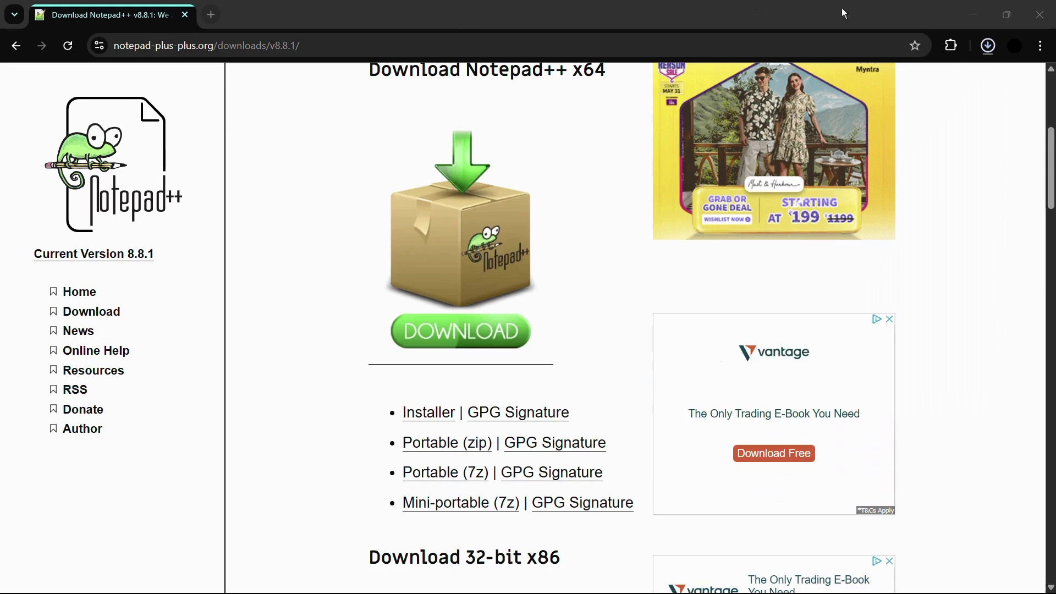
- Run the downloaded npp.8.8.1.Installer.x64 (1).exe and accept English as the installer language
{"action": "left_click", "coordinate": [988, 47]}
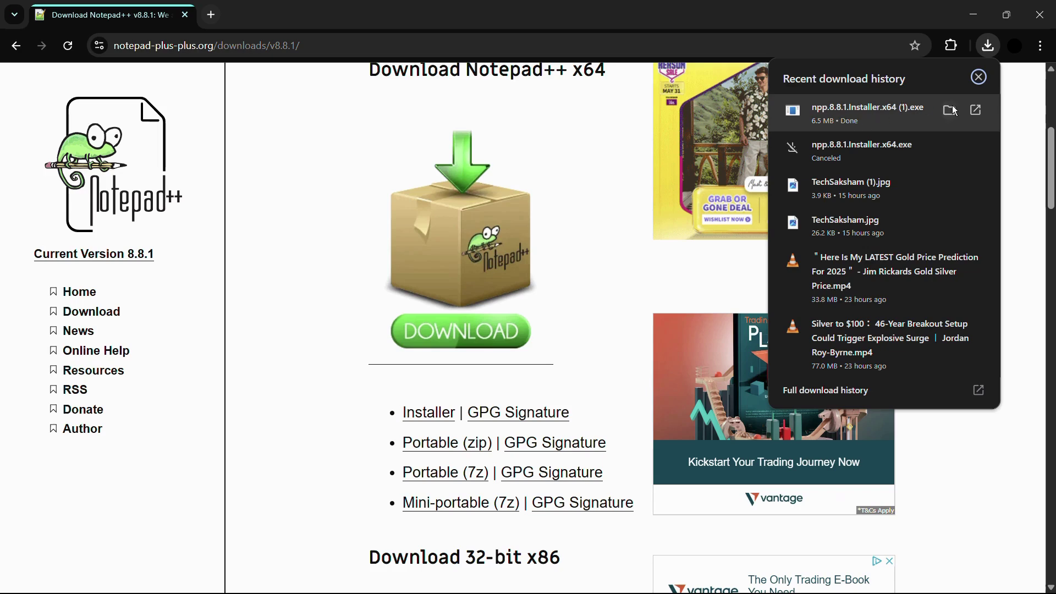
{"action": "left_click", "coordinate": [975, 112]}
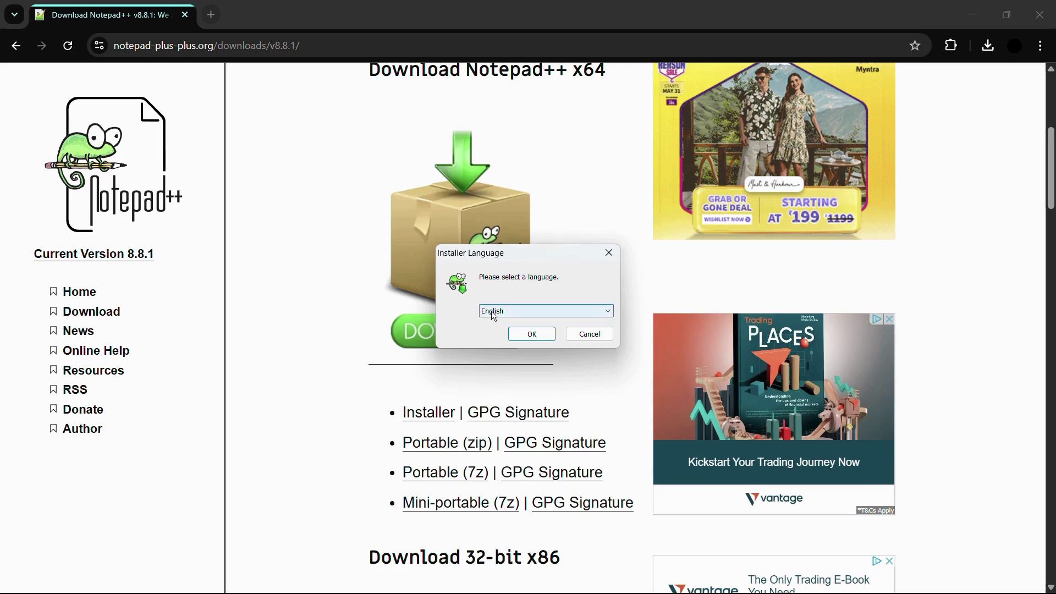
{"action": "left_click", "coordinate": [536, 337]}
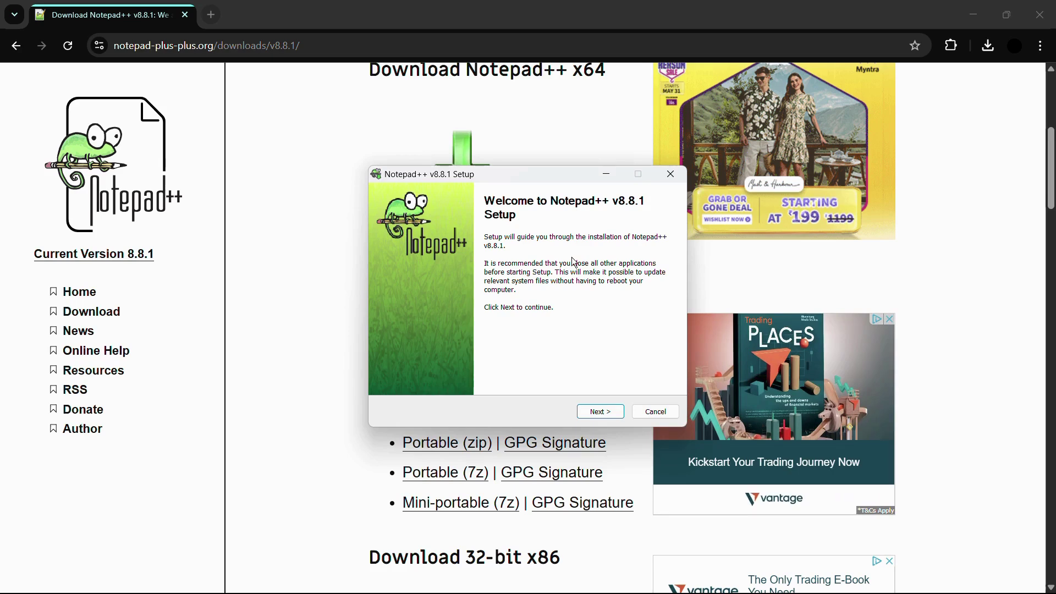
- Continue past the setup welcome page, read through the license agreement and accept its terms
{"action": "left_click", "coordinate": [604, 414]}
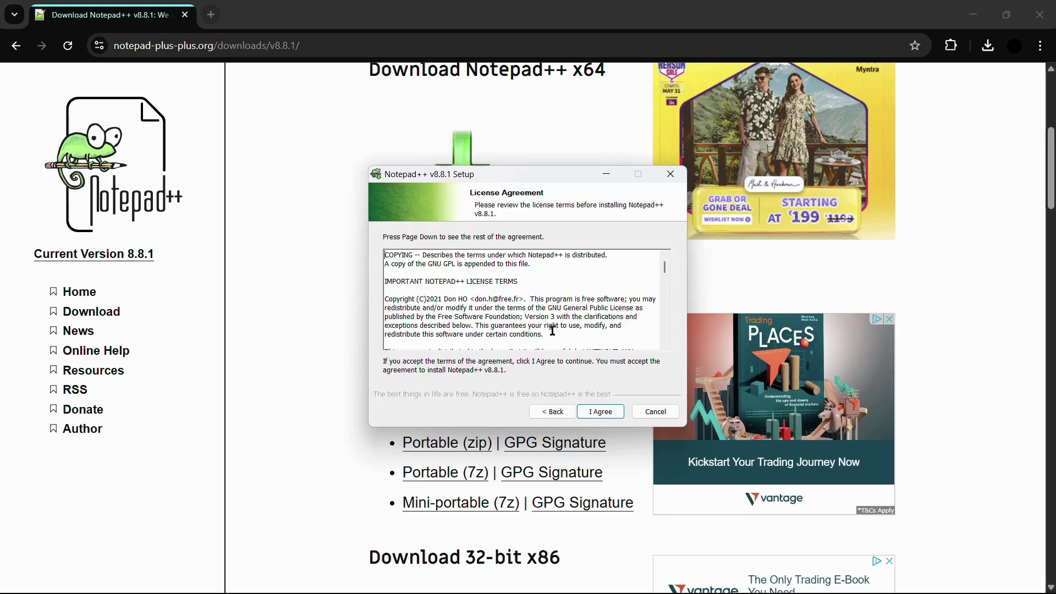
{"action": "scroll", "coordinate": [550, 329], "scroll_direction": "down", "scroll_amount": 10}
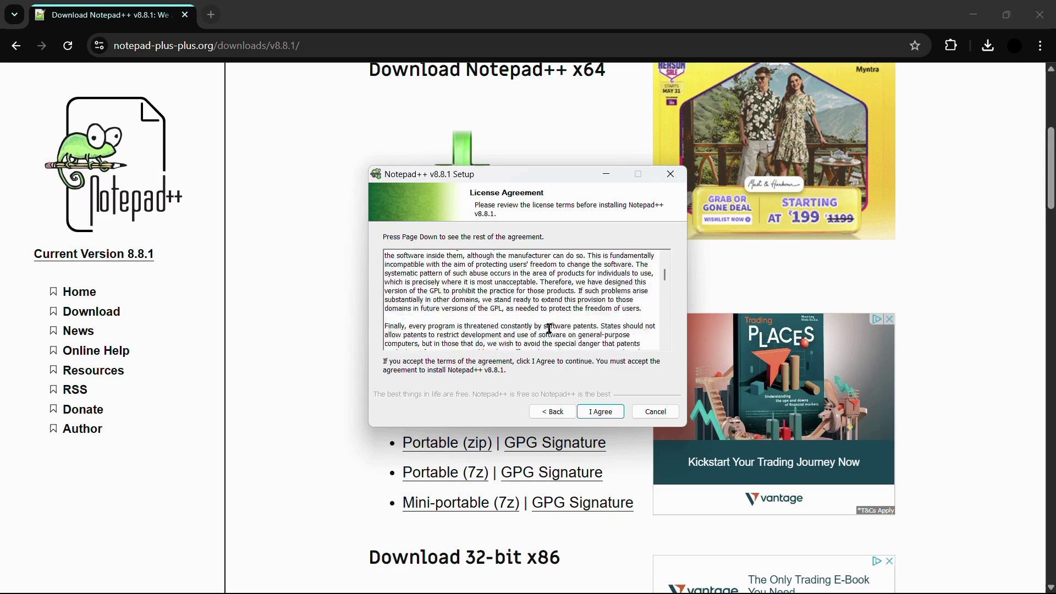
{"action": "scroll", "coordinate": [549, 329], "scroll_direction": "down", "scroll_amount": 10}
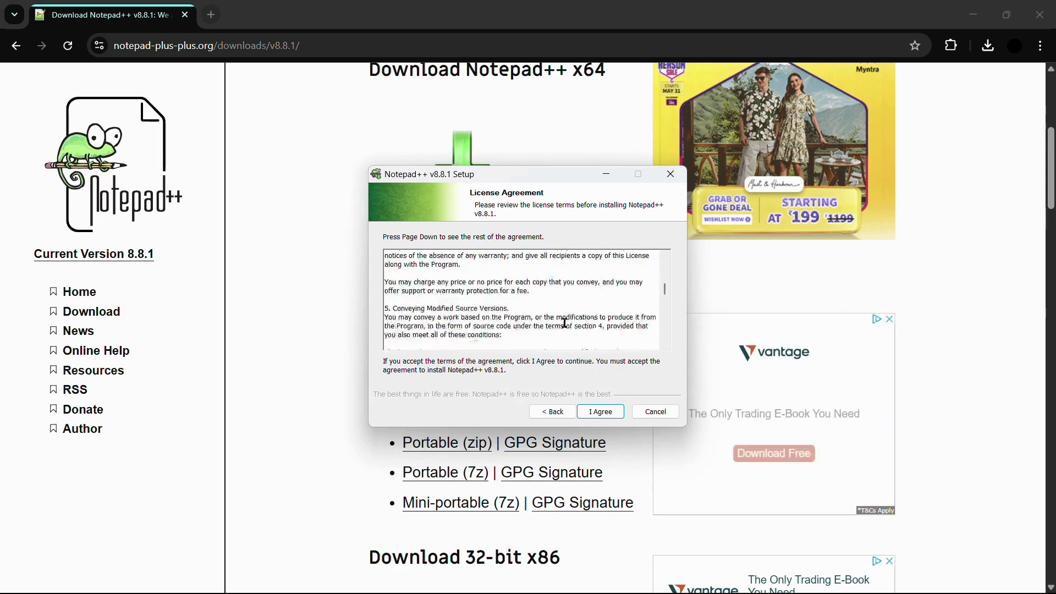
{"action": "scroll", "coordinate": [565, 322], "scroll_direction": "down", "scroll_amount": 10}
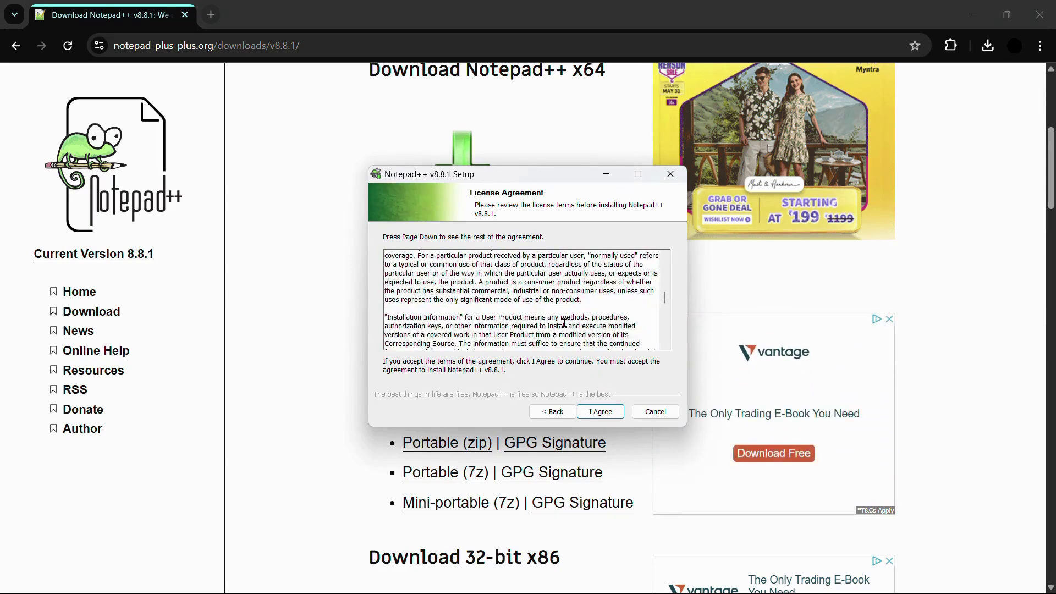
{"action": "left_click", "coordinate": [598, 414]}
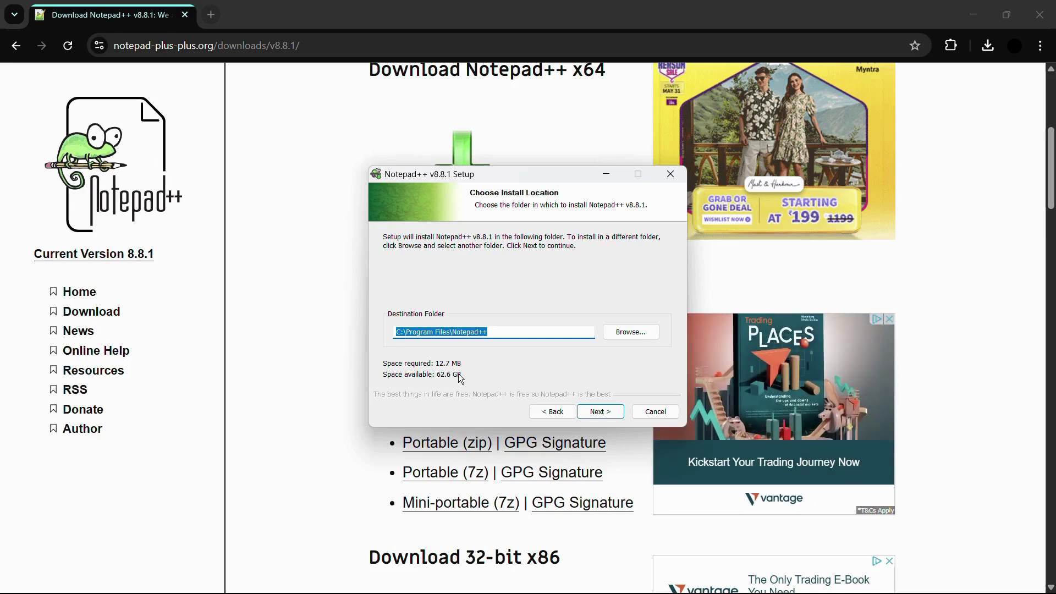
- Accept C:\Program Files\Notepad++ as the destination folder and keep the preselected Custom components
{"action": "left_click", "coordinate": [597, 411]}
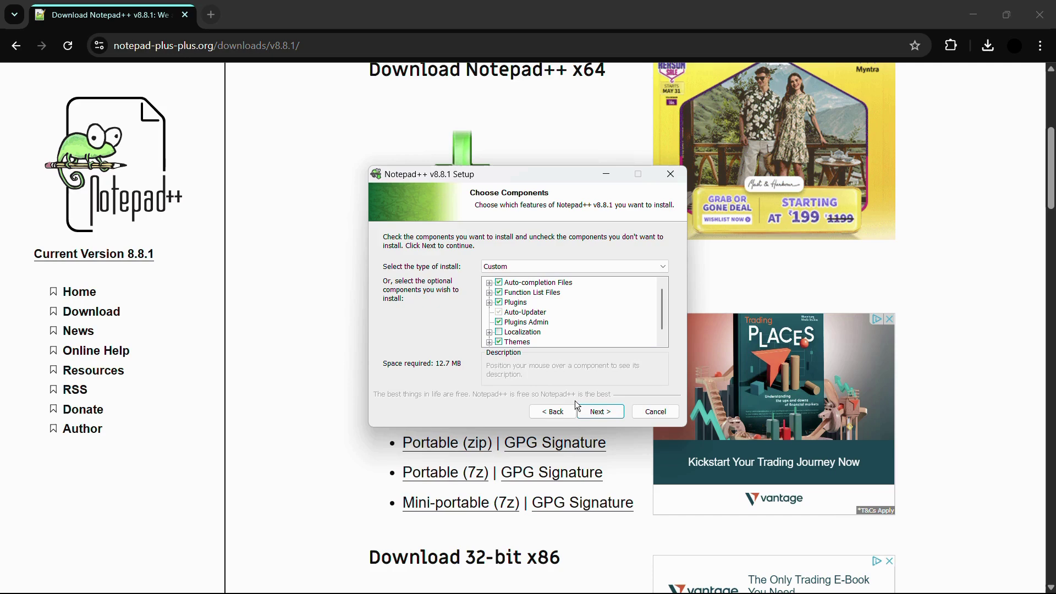
{"action": "left_click", "coordinate": [603, 419]}
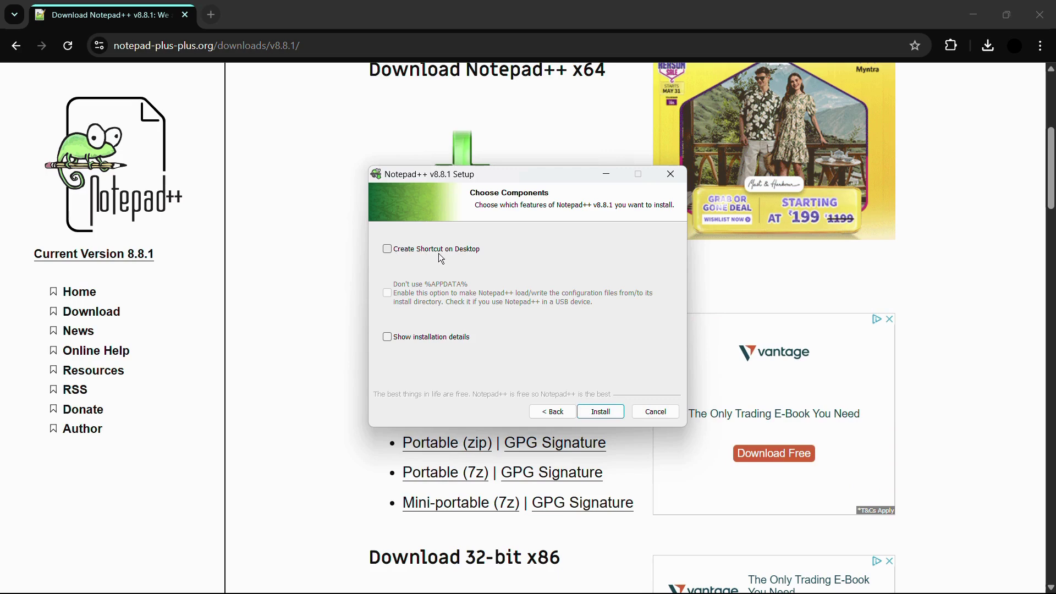
- Enable Create Shortcut on Desktop and Show installation details, then install Notepad++ v8.8.1
{"action": "left_click", "coordinate": [387, 251]}
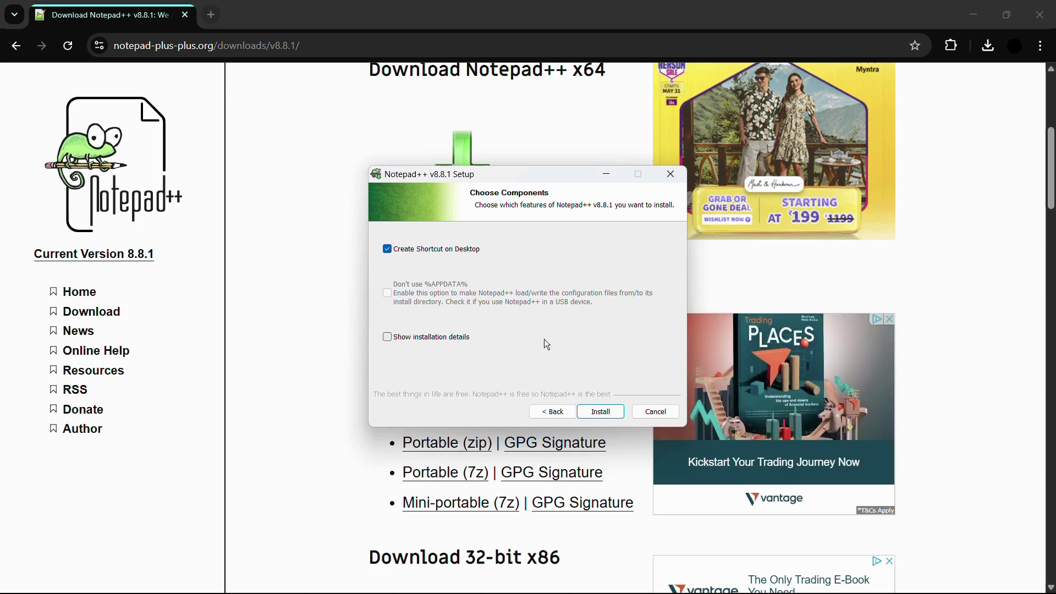
{"action": "left_click", "coordinate": [387, 337]}
{"action": "left_click", "coordinate": [599, 411]}
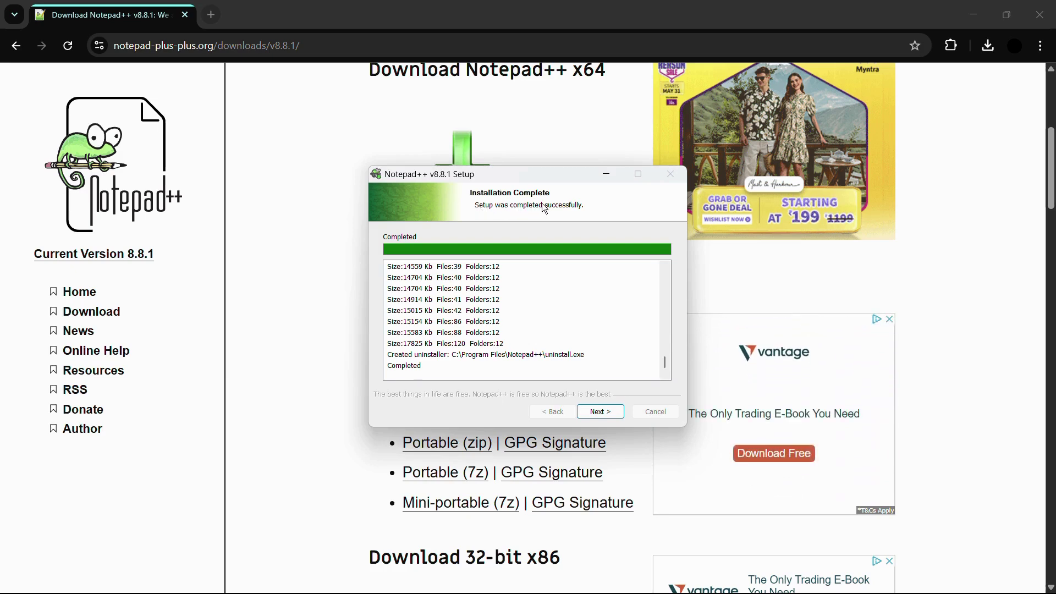
- Finish the setup with Run Notepad++ v8.8.1 enabled and maximize the launched Notepad++ window
{"action": "left_click", "coordinate": [601, 415]}
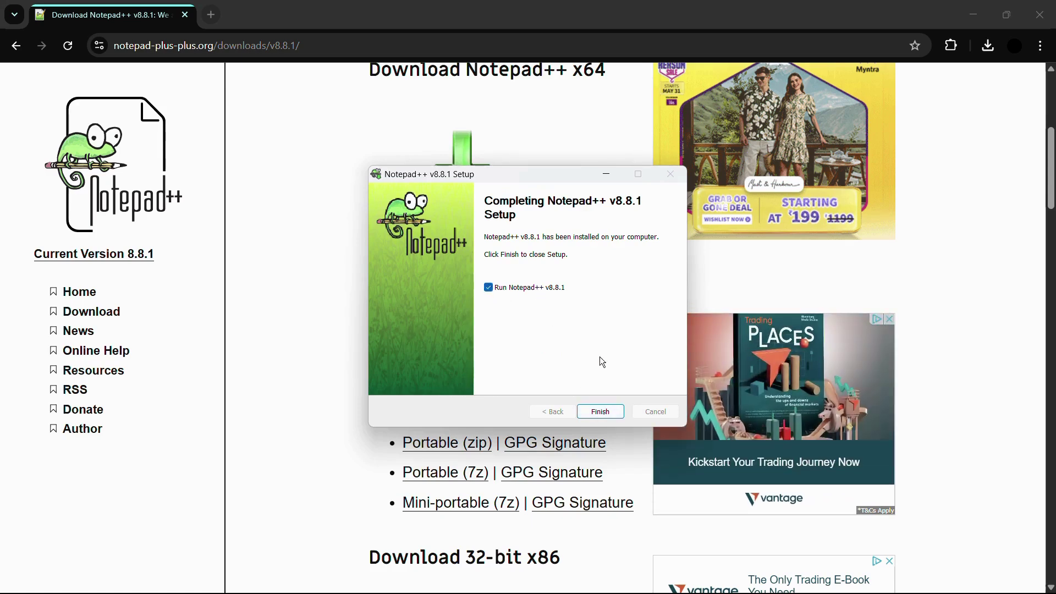
{"action": "left_click", "coordinate": [600, 412]}
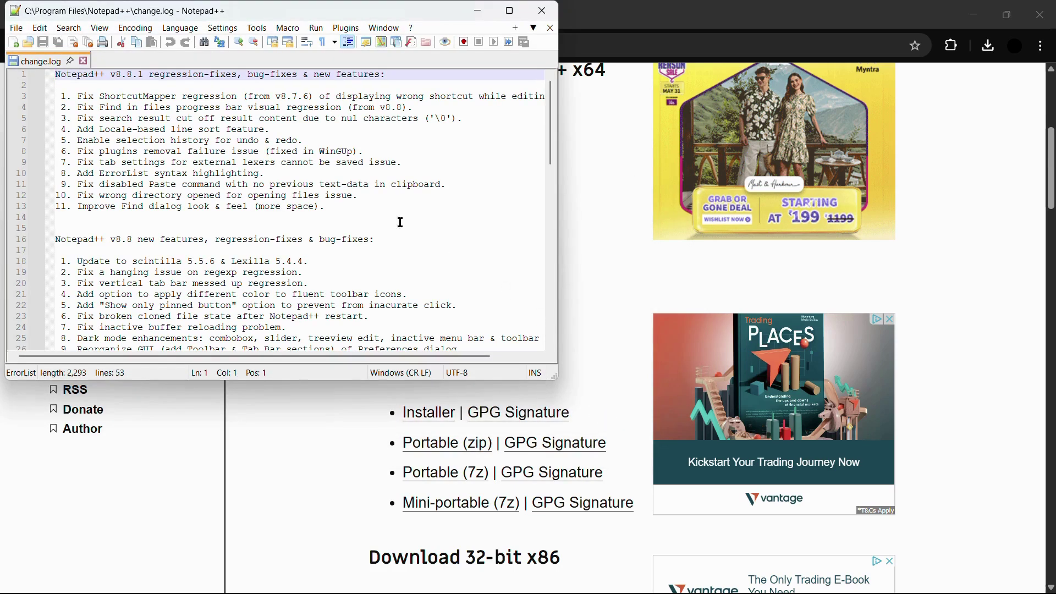
{"action": "left_click_drag", "start_coordinate": [397, 21], "coordinate": [460, 96]}
{"action": "left_click", "coordinate": [573, 87]}
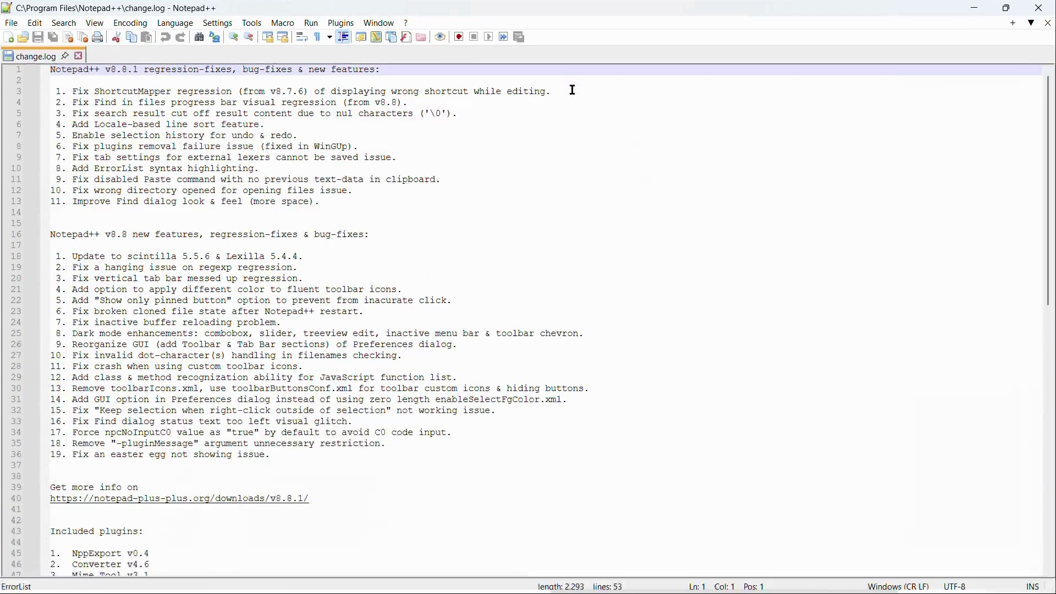